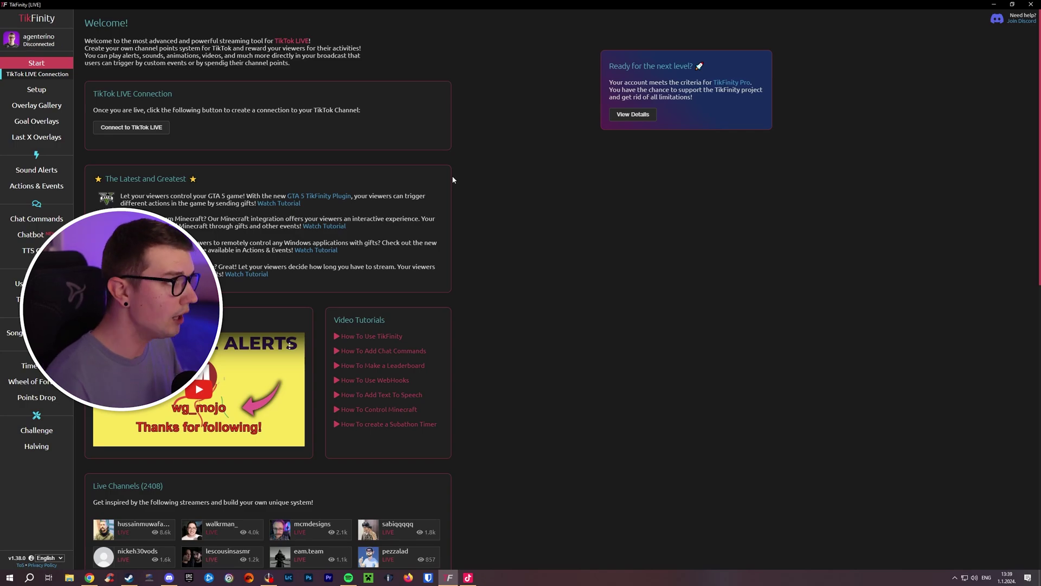
Step: Open TikFinity's Overlay Gallery and scroll to the Chat overlay and its widget URL
left_click(39, 108)
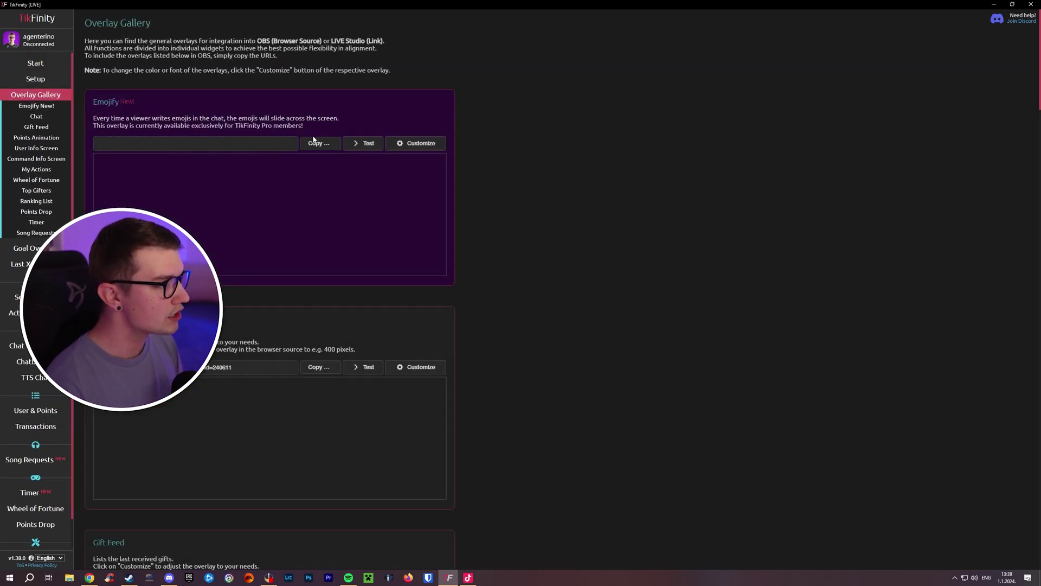
scroll(313, 140, "down", 5)
scroll(291, 193, "up", 2)
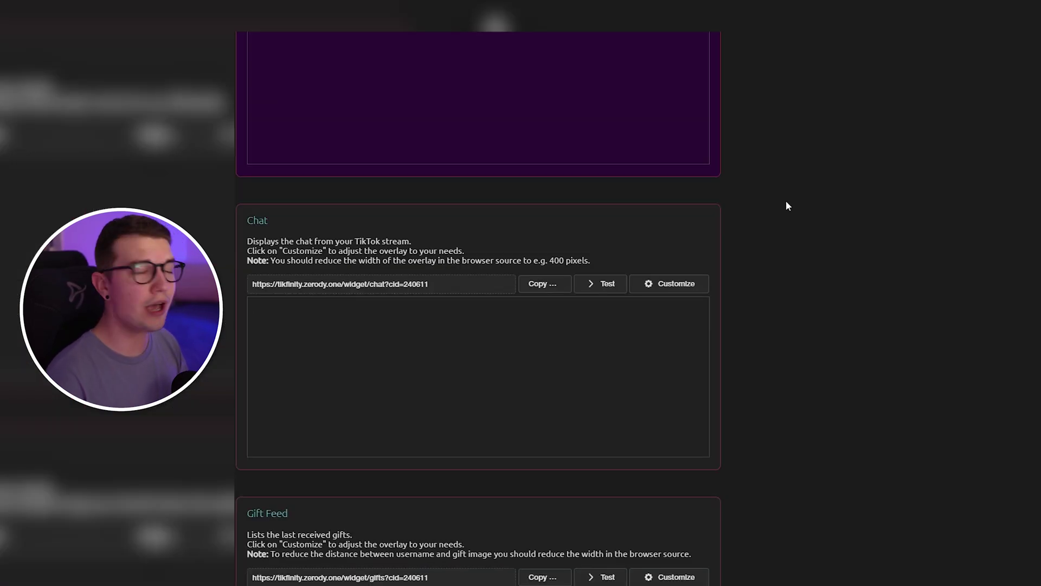
Step: Open the Chat overlay's Customize panel and review its font, display and user-role colour settings
left_click(673, 287)
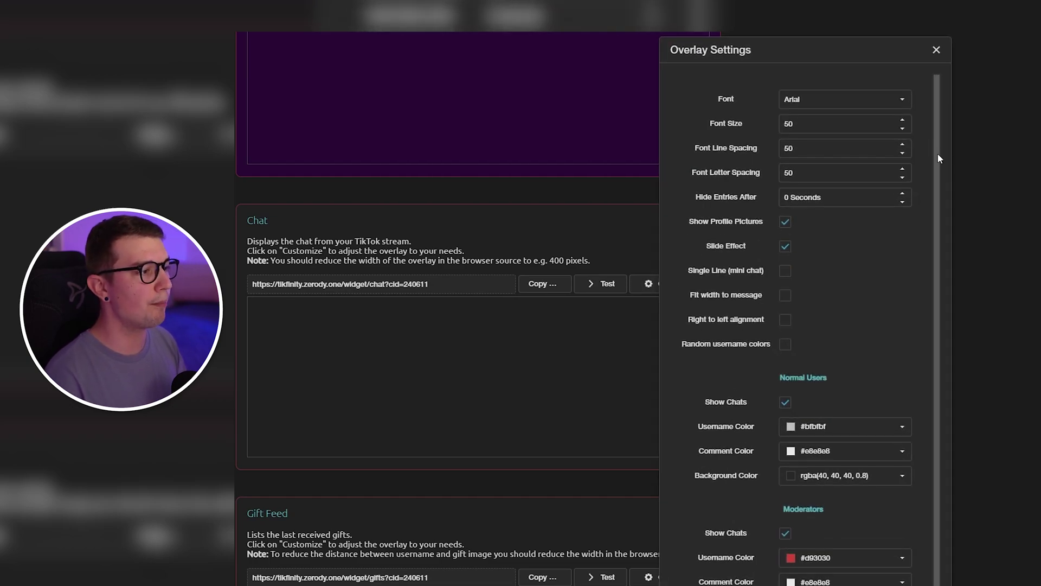
left_click_drag(939, 157, 933, 67)
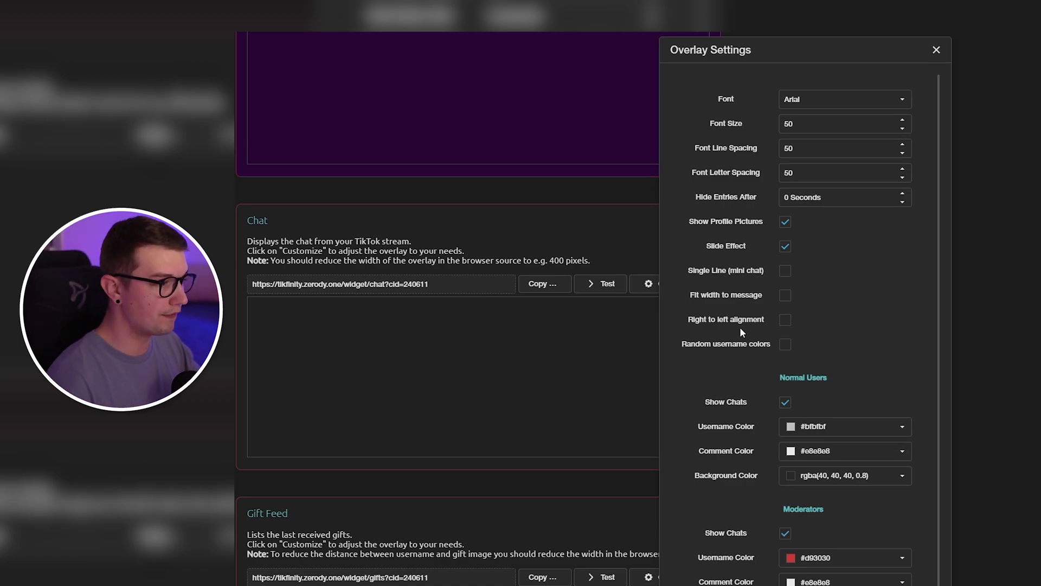
scroll(785, 339, "down", 1)
left_click(785, 358)
scroll(779, 271, "down", 3)
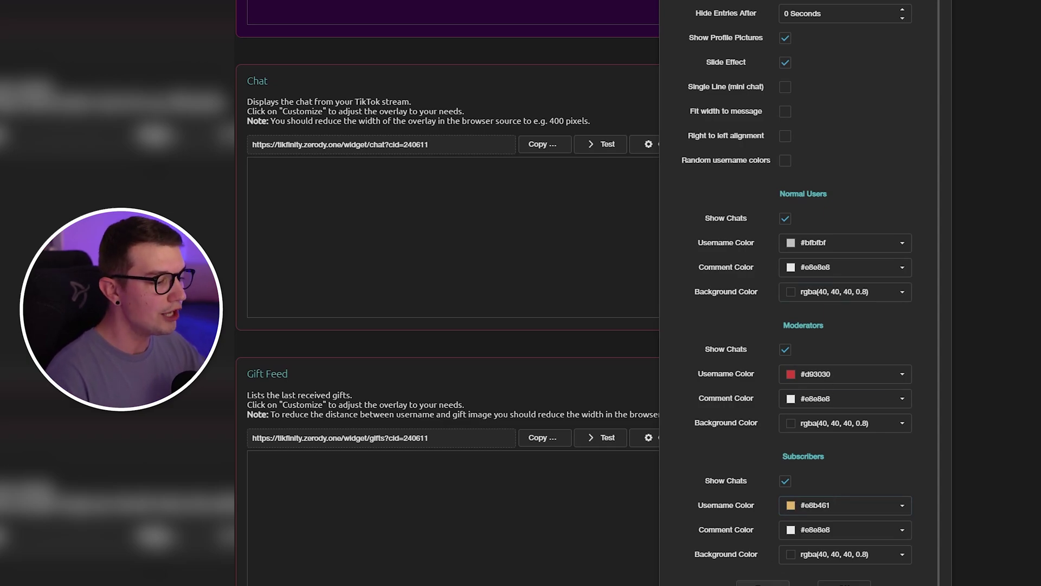
Step: Preview test messages in the Chat overlay, close its settings, and copy the Chat widget URL
left_click(763, 583)
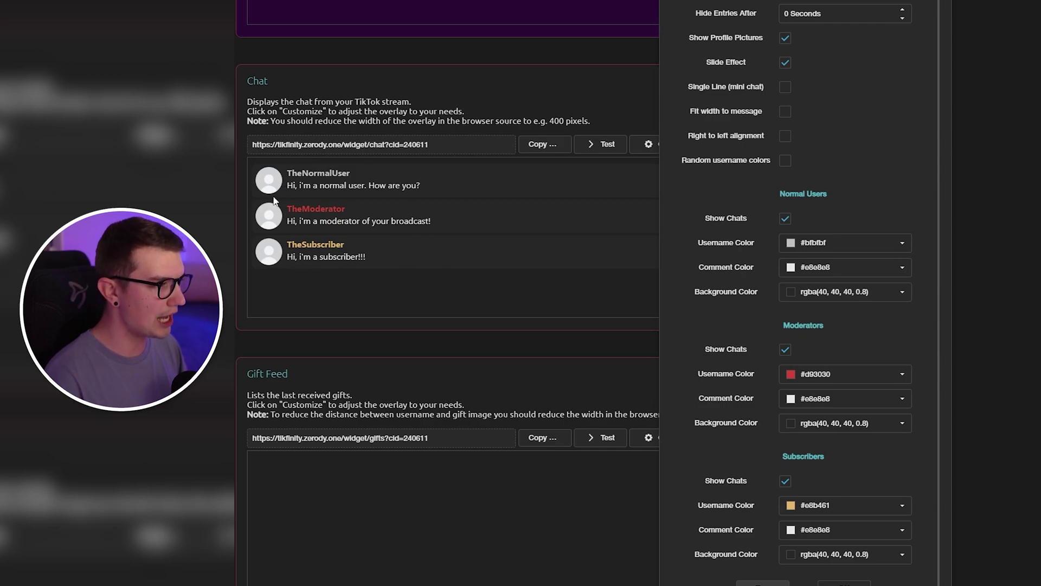
key("Escape")
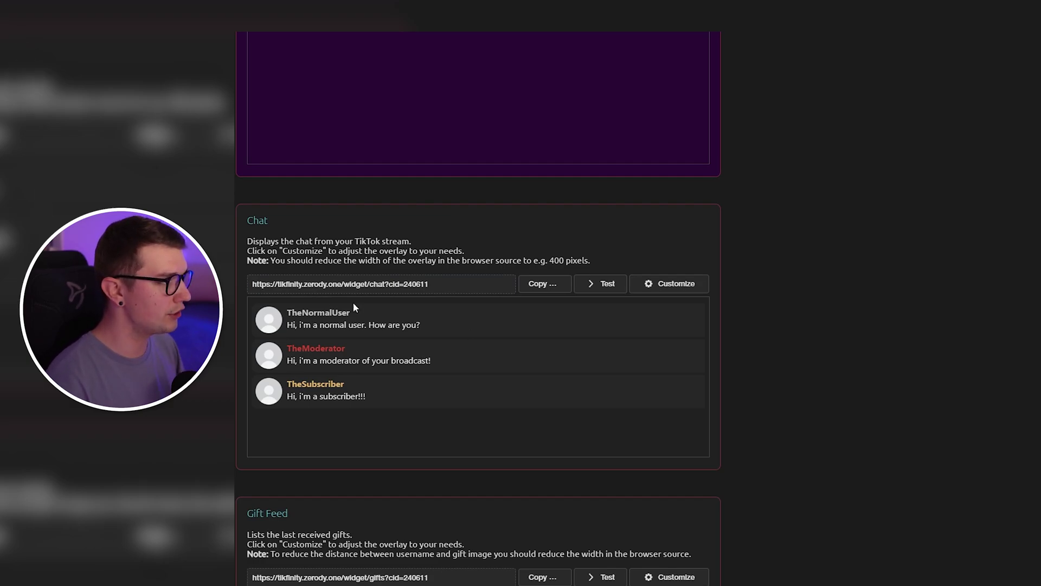
left_click(544, 285)
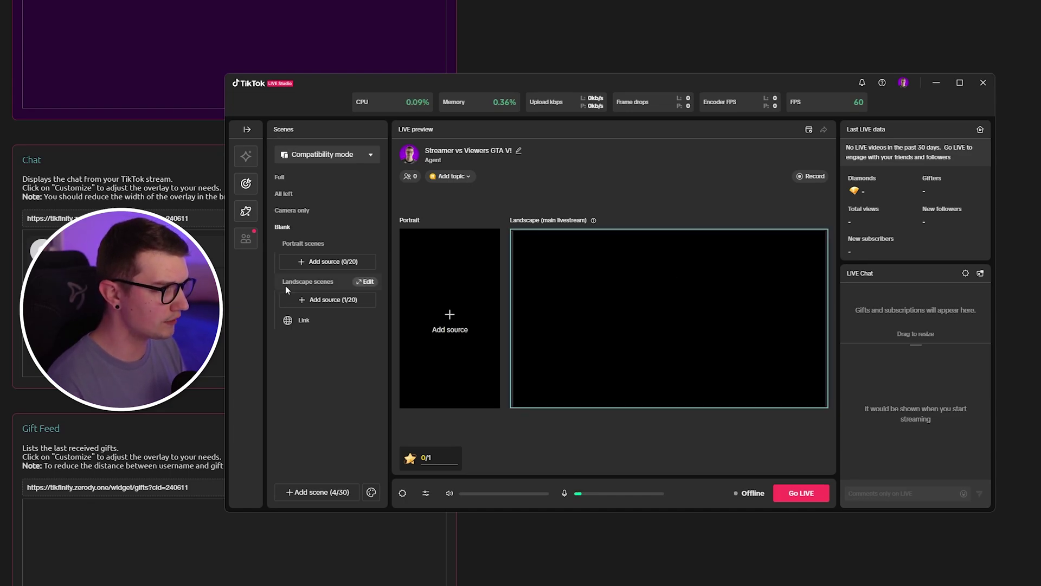
Step: Add a Link source with the pasted Chat widget URL and custom resolution width 400
left_click(324, 263)
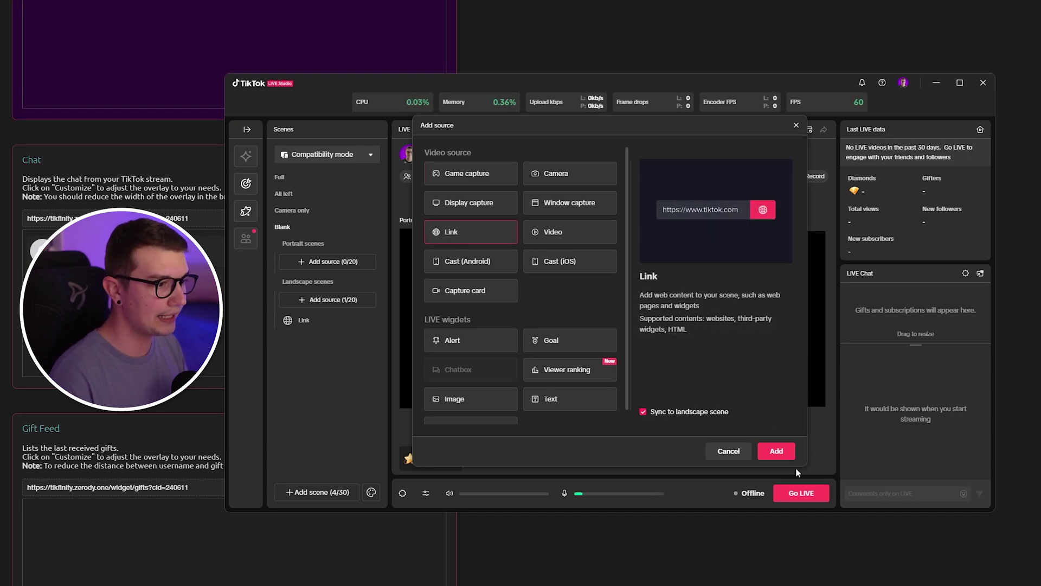
left_click(777, 450)
left_click(468, 234)
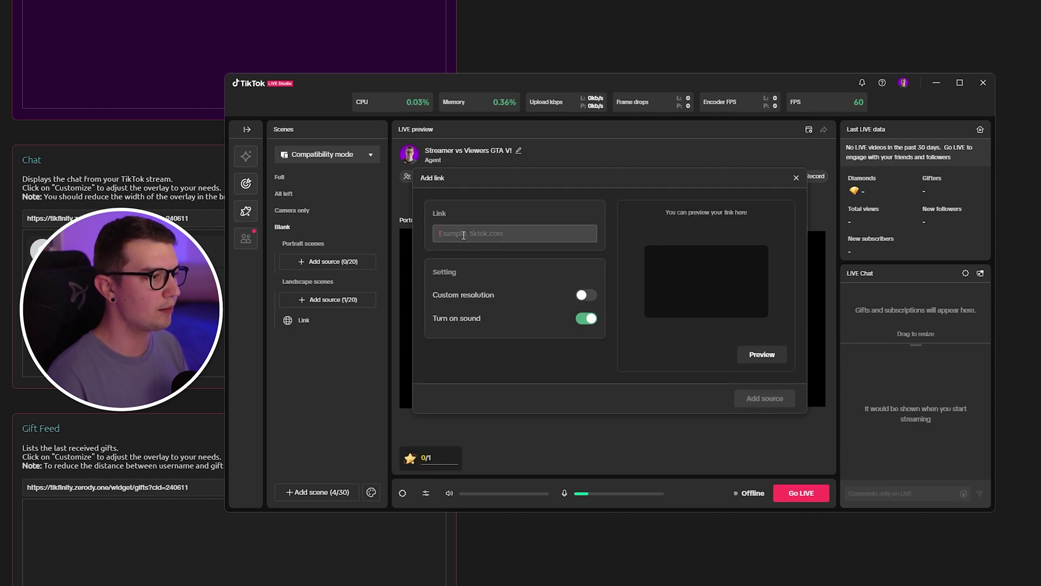
key("ctrl+v")
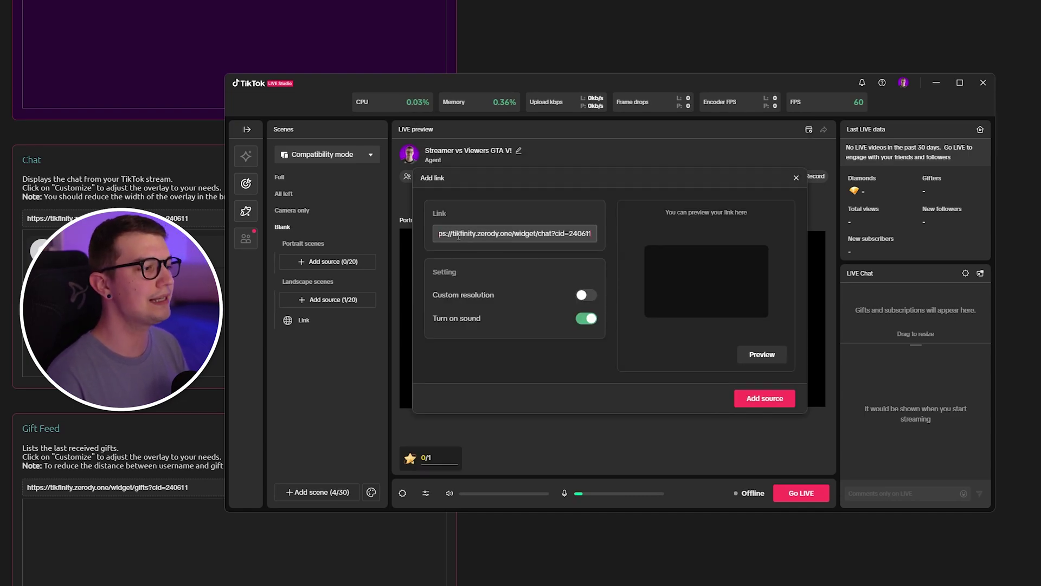
left_click(586, 295)
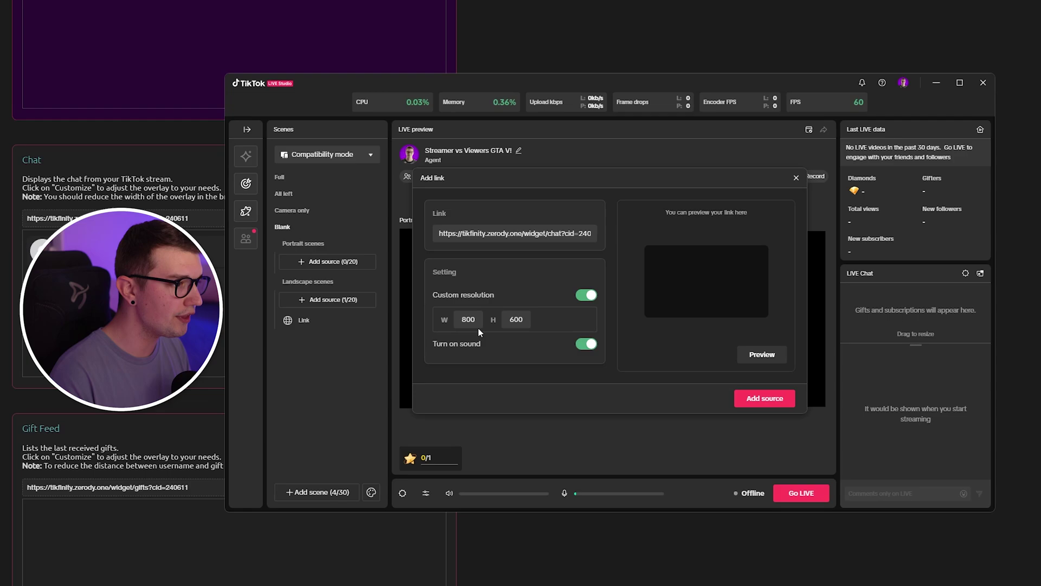
double_click(455, 322)
type("400")
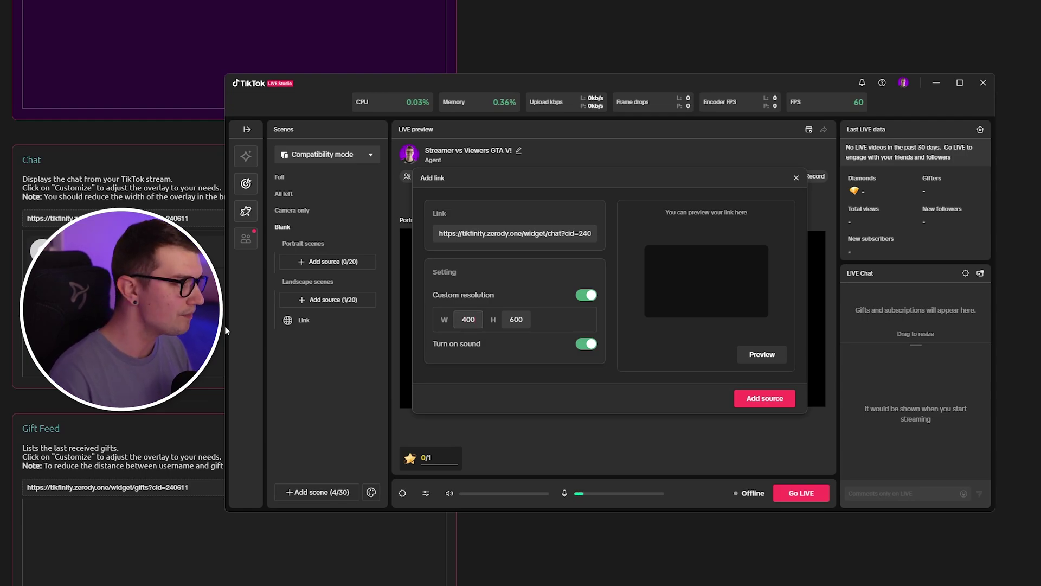
left_click(211, 315)
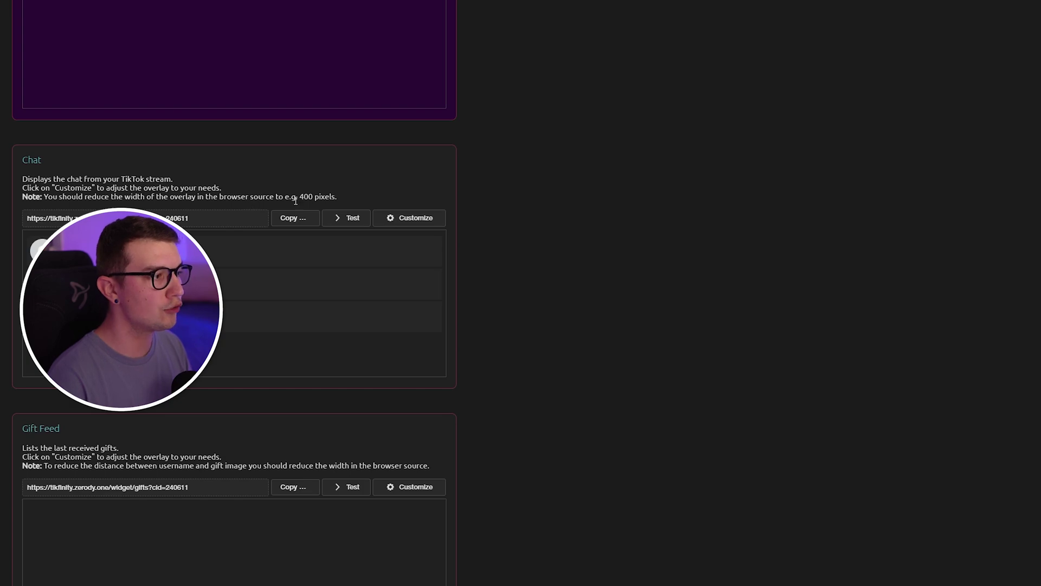
key("alt+Tab")
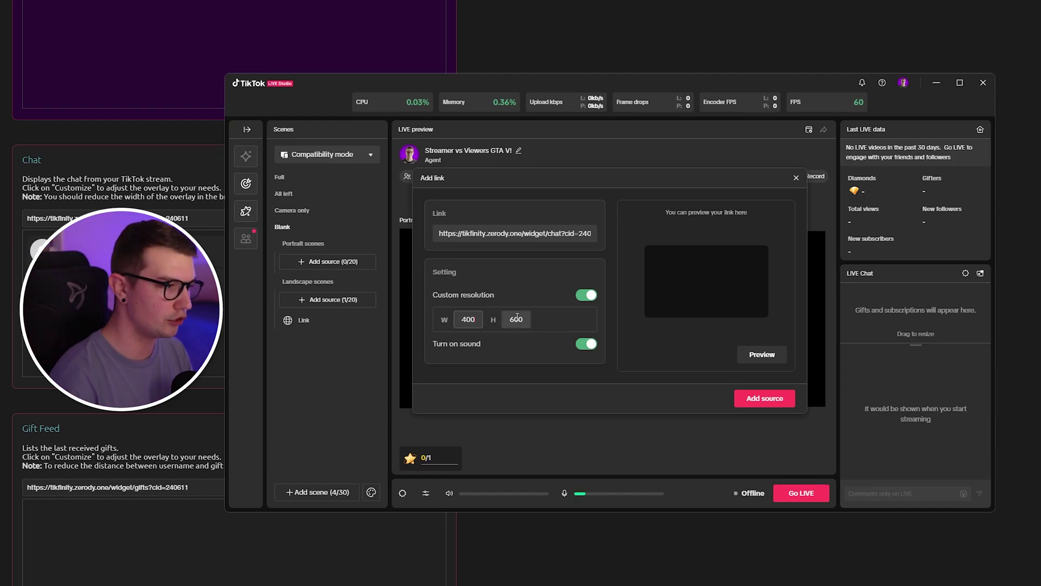
Step: Confirm the chat Link source and drag it toward the portrait preview's top-left
left_click(762, 399)
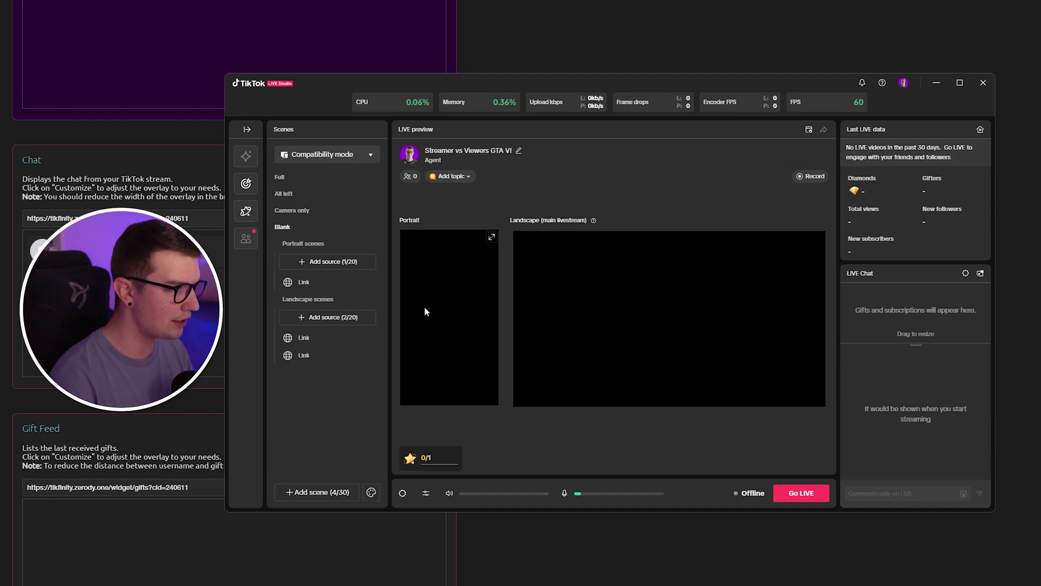
left_click(326, 283)
left_click_drag(460, 368, 469, 304)
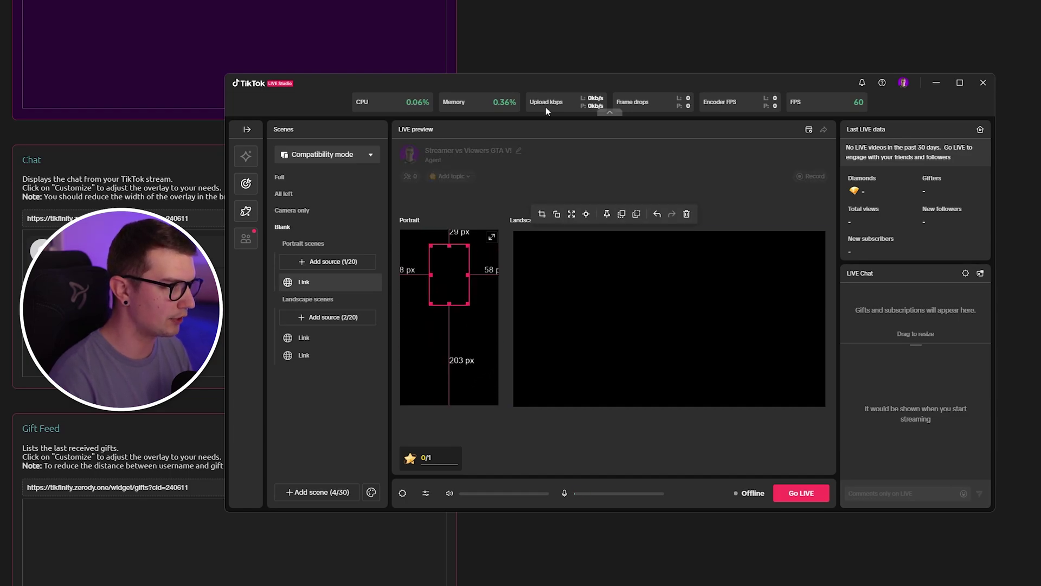
left_click_drag(561, 77, 714, 84)
Step: Fine-tune the chat box's size and position in the portrait preview's upper-left area
left_click(360, 234)
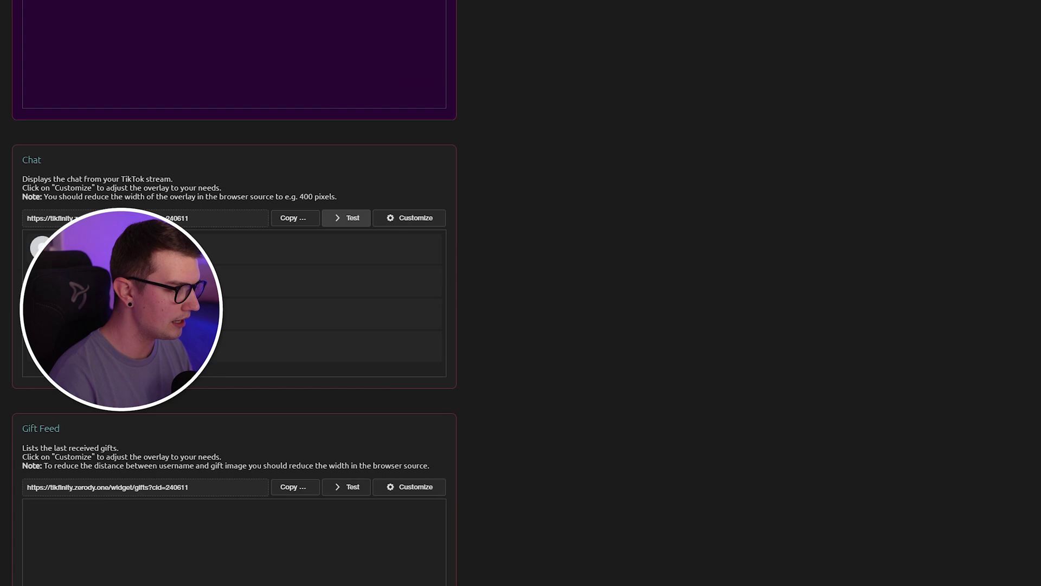
key("alt+Tab")
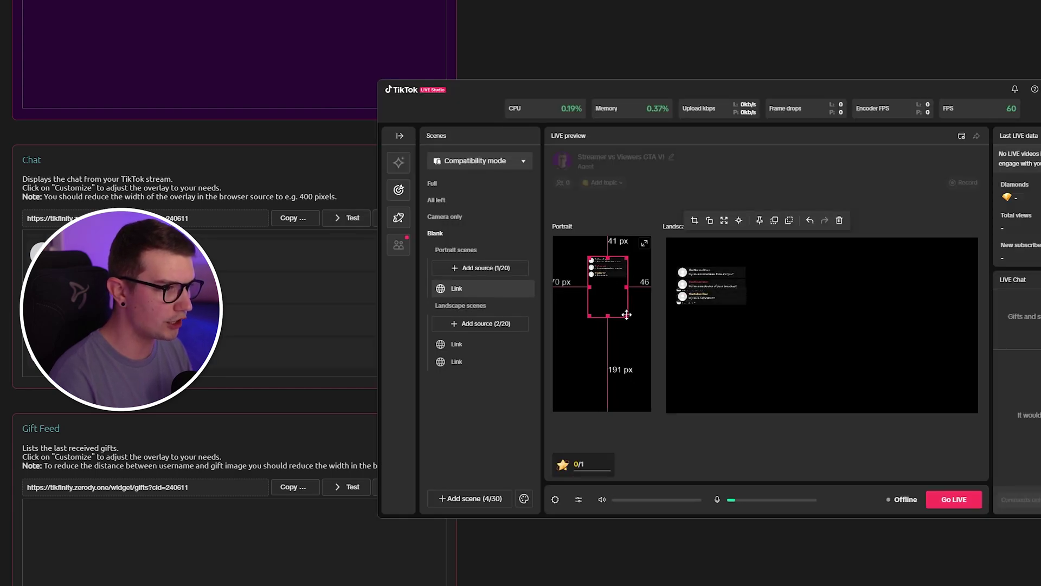
left_click_drag(627, 315, 641, 340)
mouse_move(623, 292)
left_mouse_down()
mouse_move(580, 277)
mouse_move(615, 275)
left_mouse_up()
left_click_drag(634, 319, 627, 311)
left_click_drag(606, 271, 608, 278)
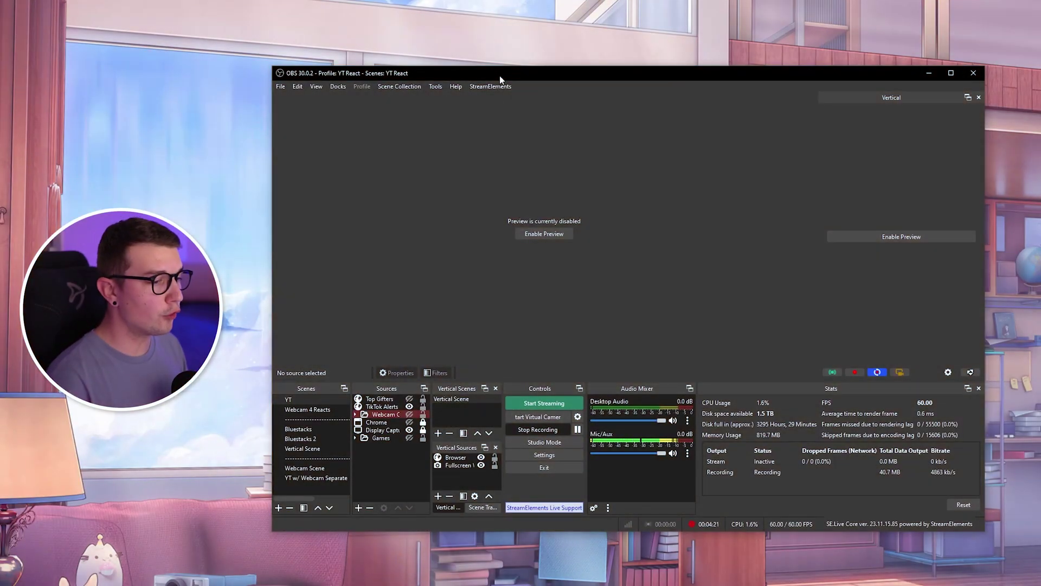
Step: Add a new Browser source named 'Chat' in OBS
right_click(392, 464)
mouse_move(454, 474)
left_click(503, 484)
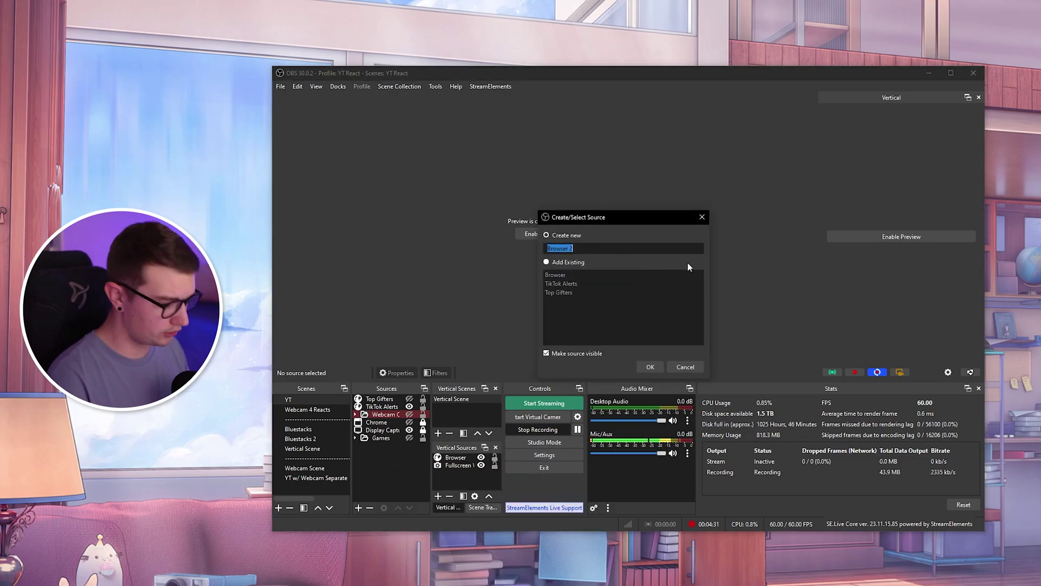
type("Chat")
left_click(648, 367)
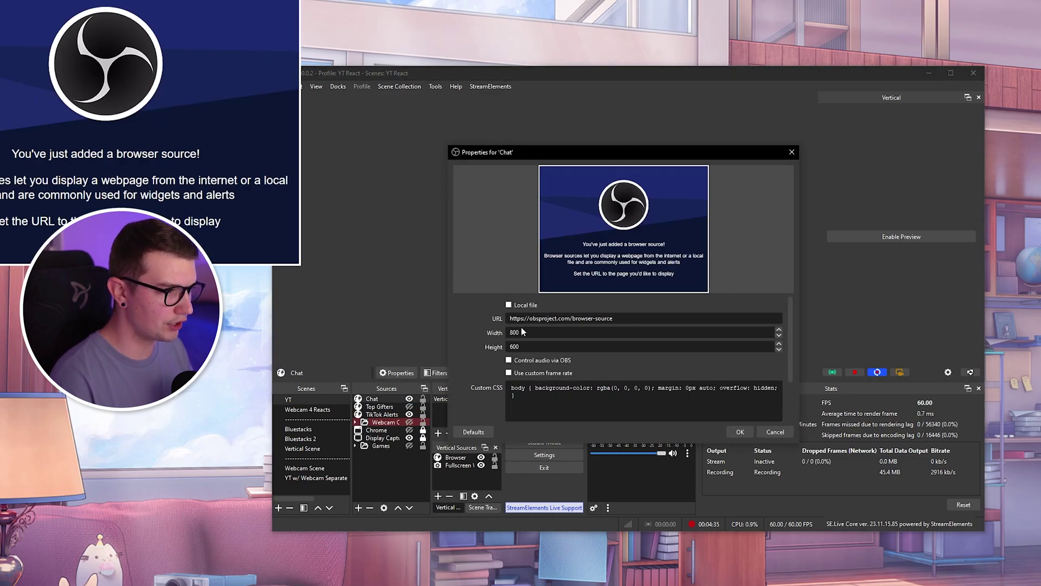
Step: Set the Chat source's URL to the TikFinity chat widget at width 400 and apply
left_click(625, 318)
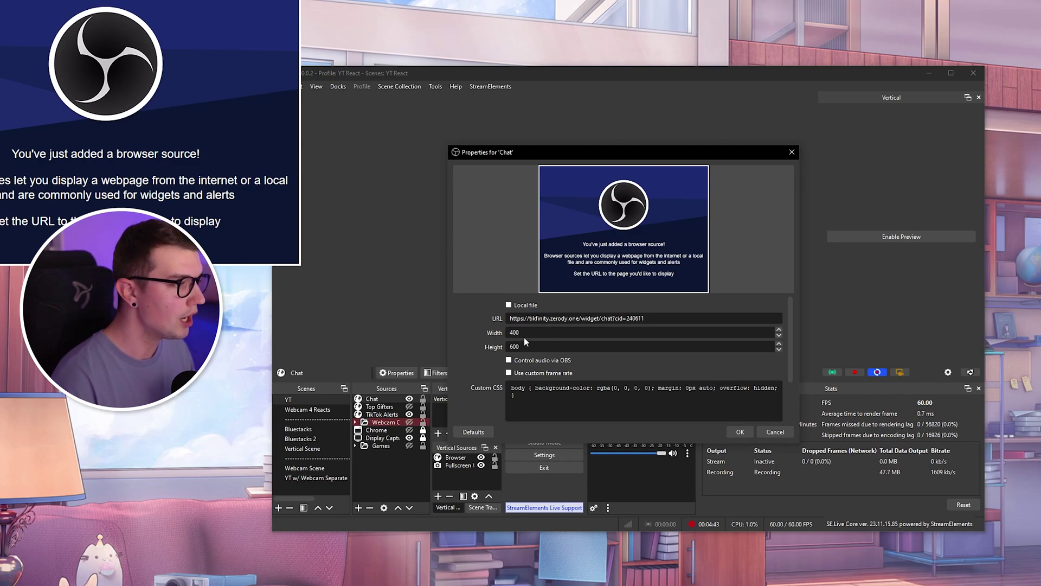
left_click(740, 432)
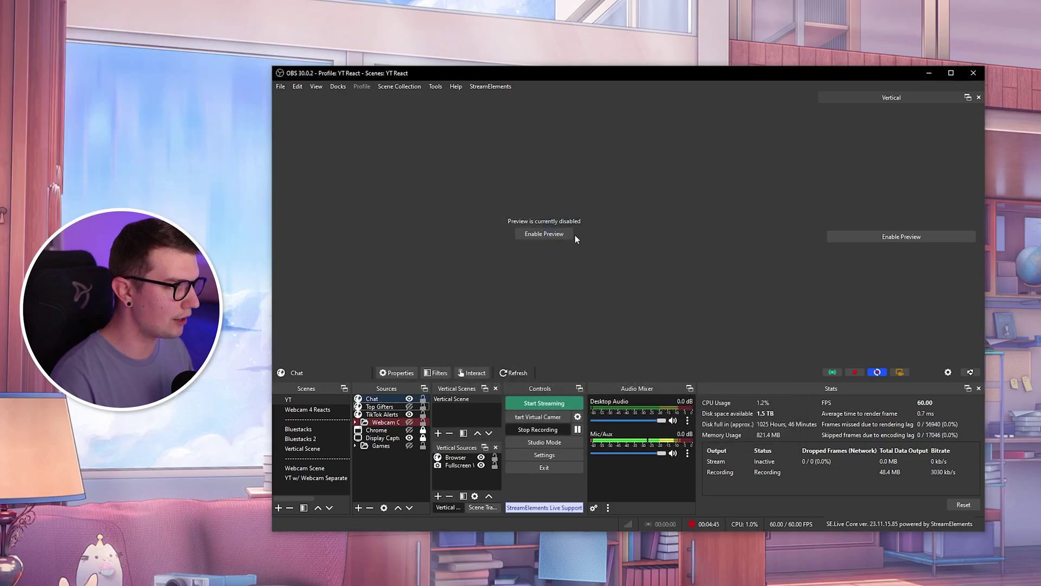
Step: Enable the OBS preview and drag the Chat overlay into the canvas's top-left corner
left_click(548, 234)
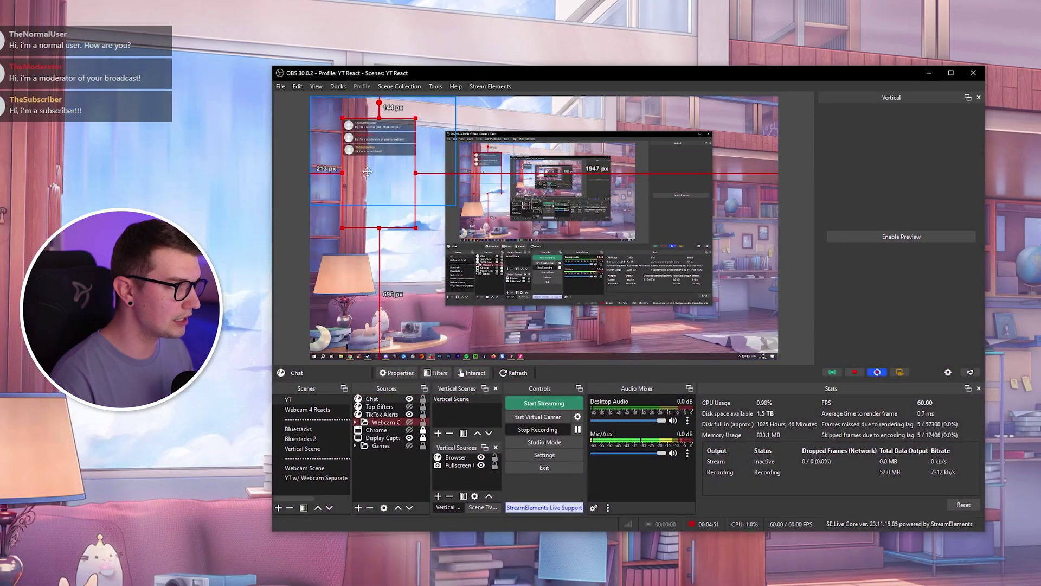
left_click_drag(706, 202, 351, 147)
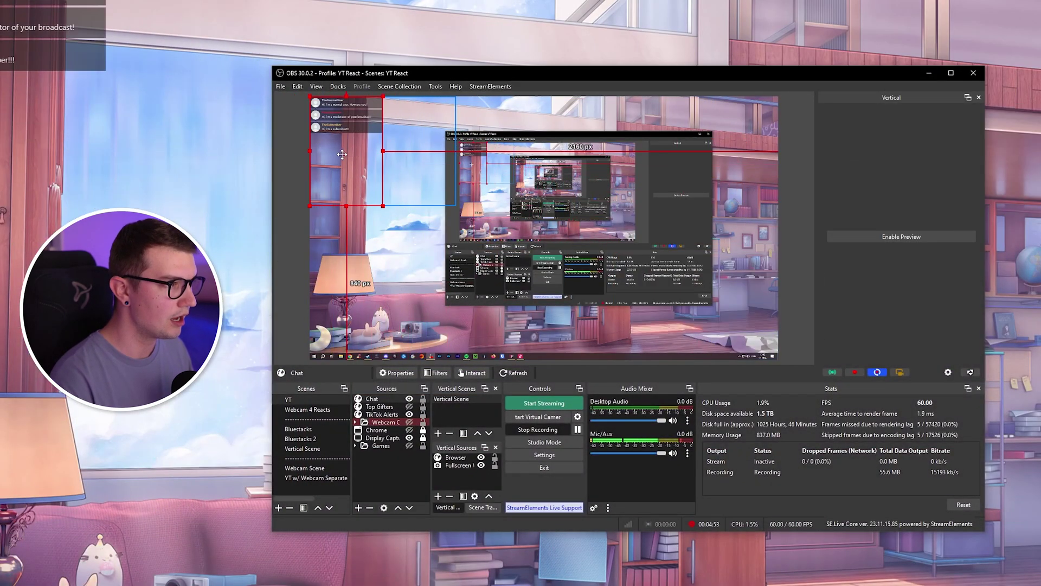